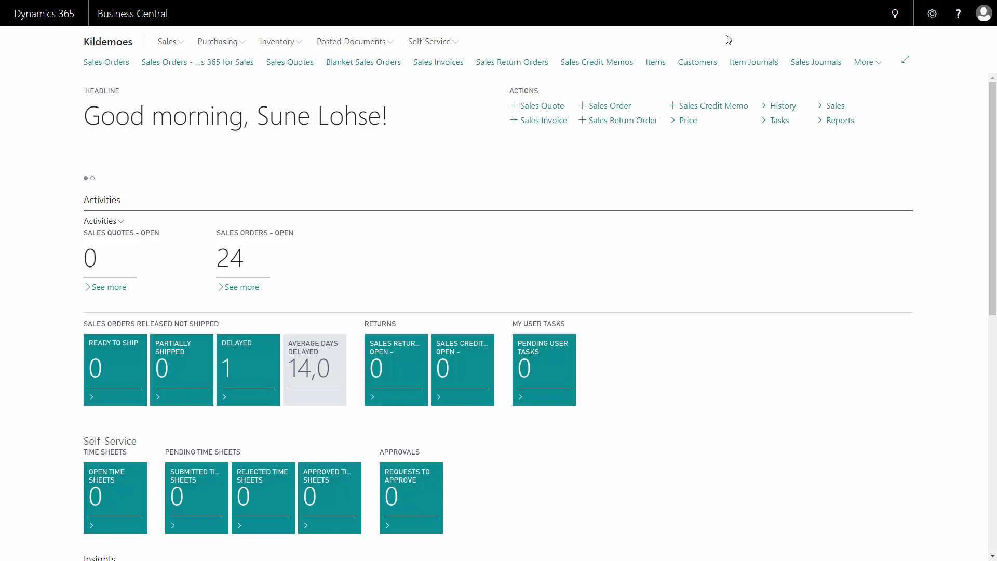
Find the Companies page via Tell Me, select Kildemoes, and show its Process actions
click(894, 14)
text(com)
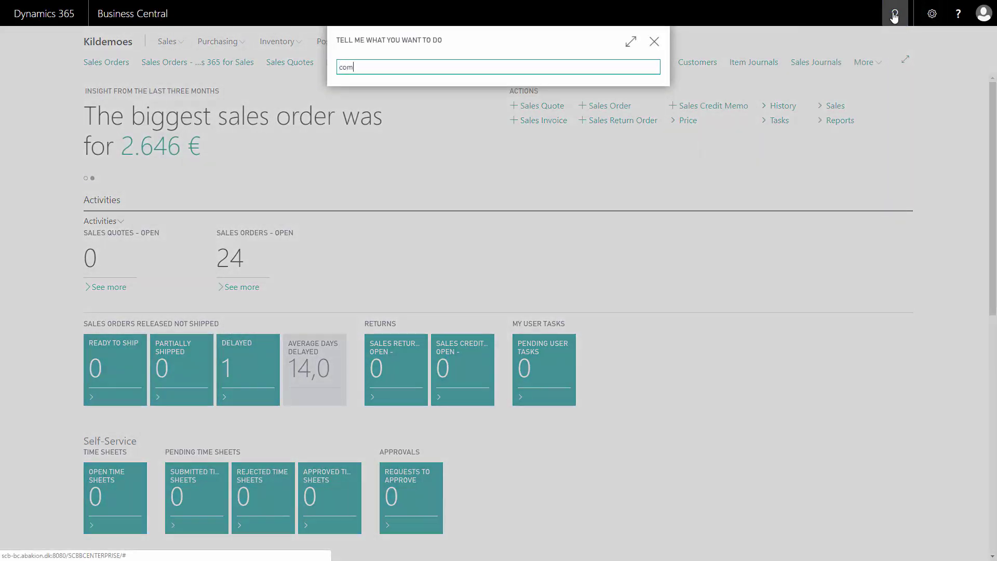
text(panie)
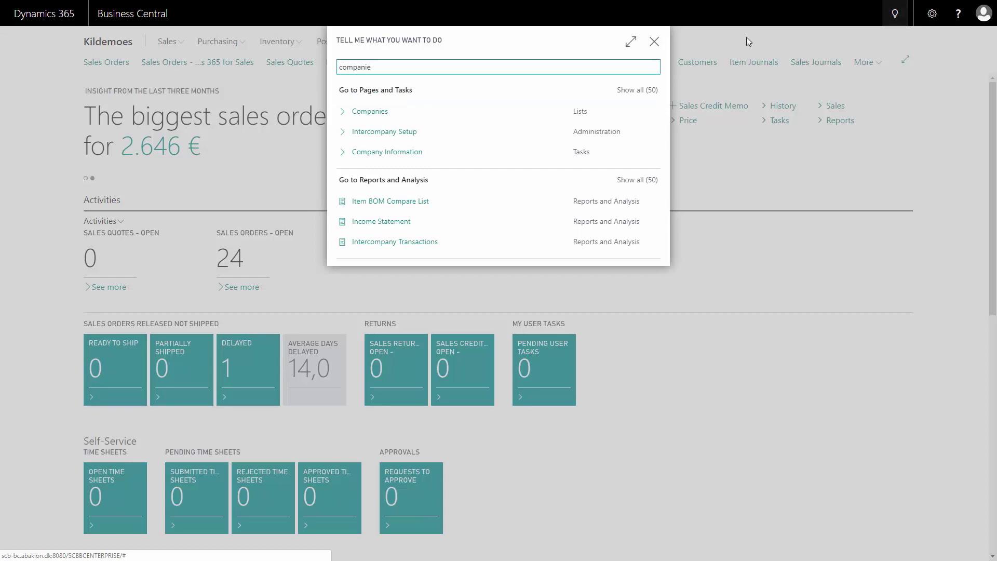
click(373, 113)
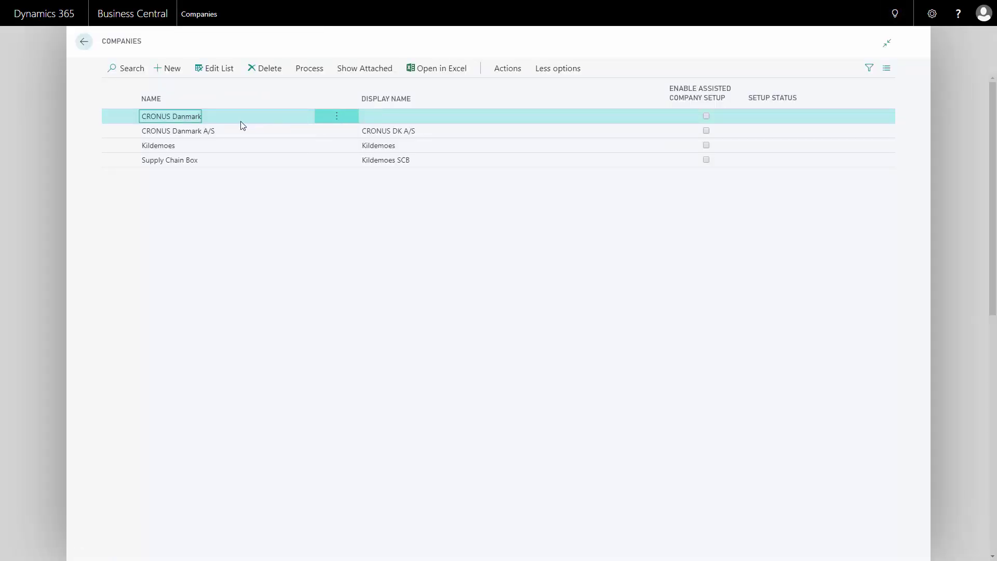
click(166, 148)
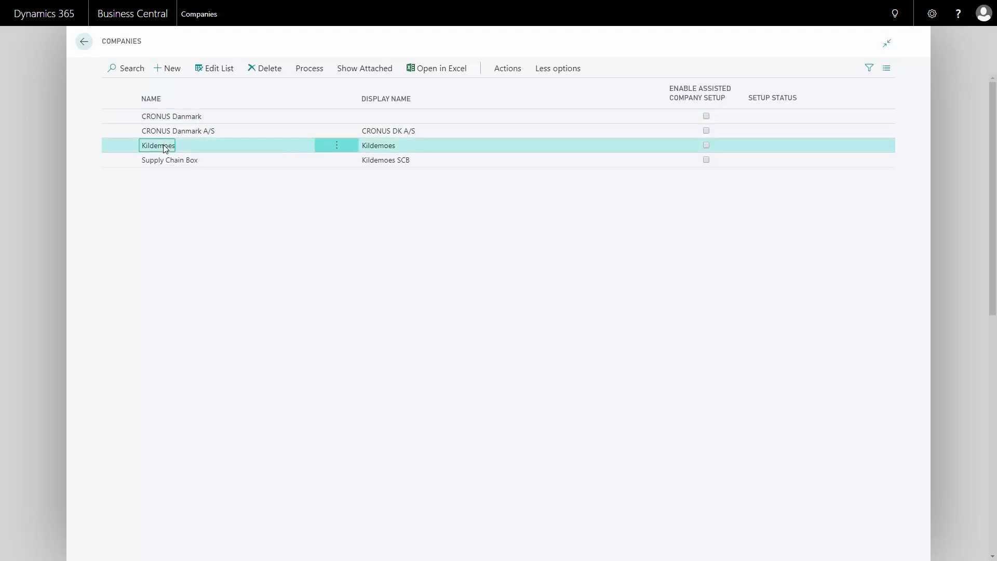
click(309, 72)
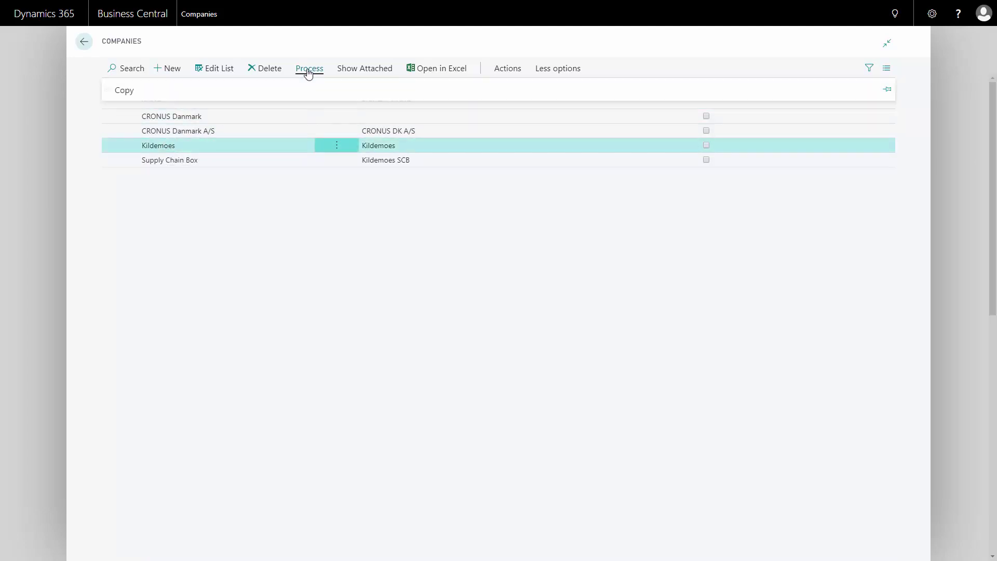
Copy Kildemoes as a new company named 'Kildemoes Test'
click(125, 91)
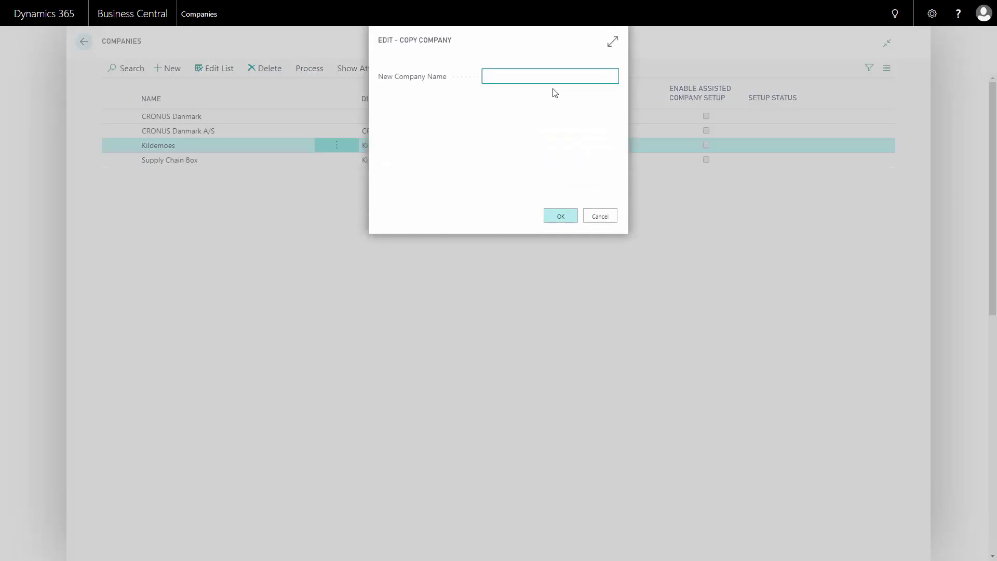
text(Kildemoes)
text( Test)
click(560, 218)
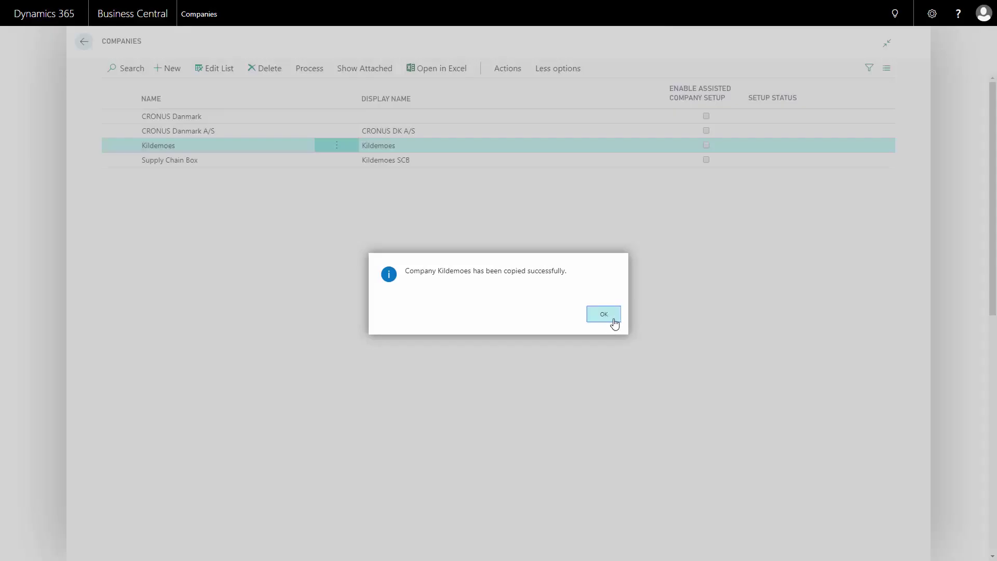
Close the copy success message and select the Kildemoes Test row in Companies
click(603, 316)
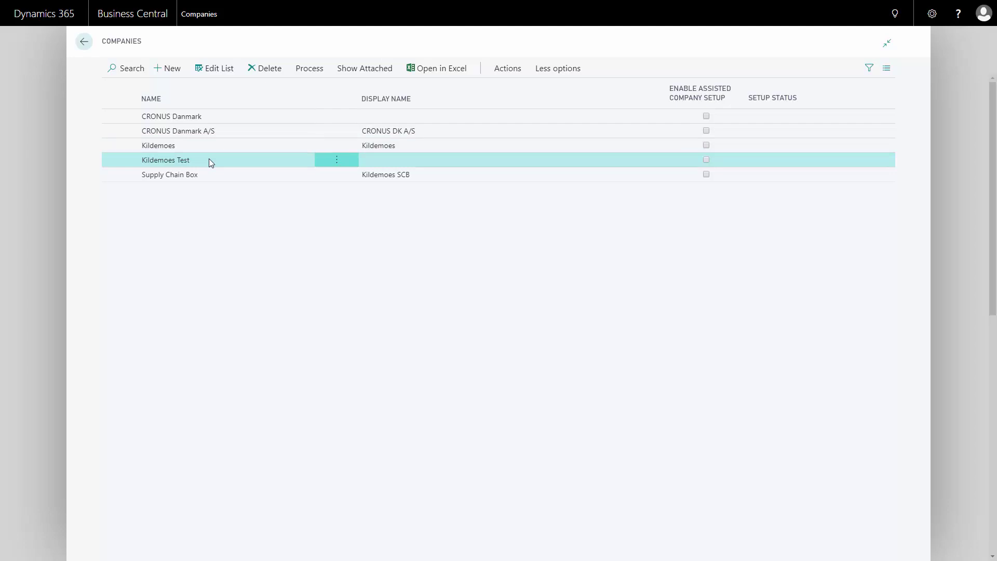
click(219, 147)
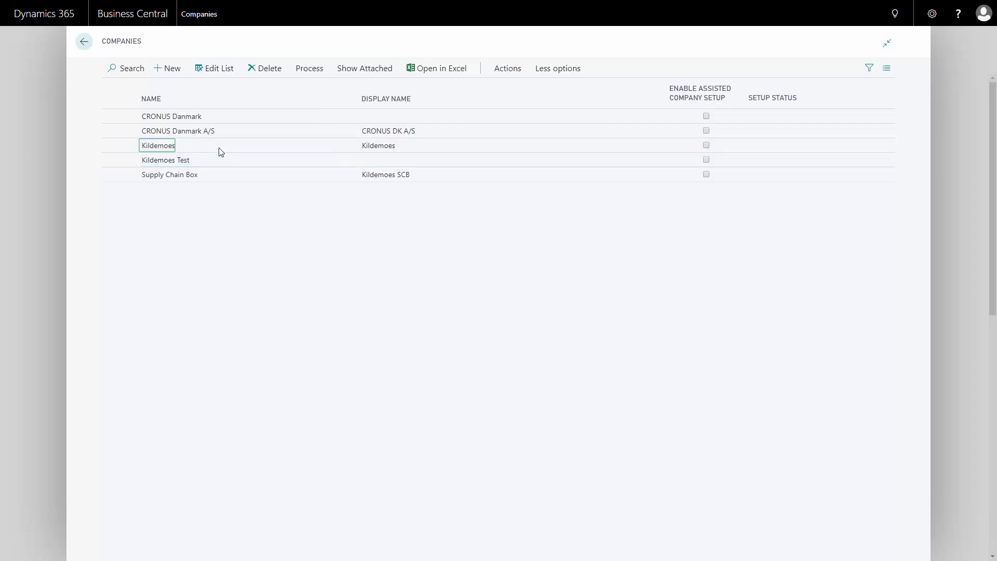
click(200, 161)
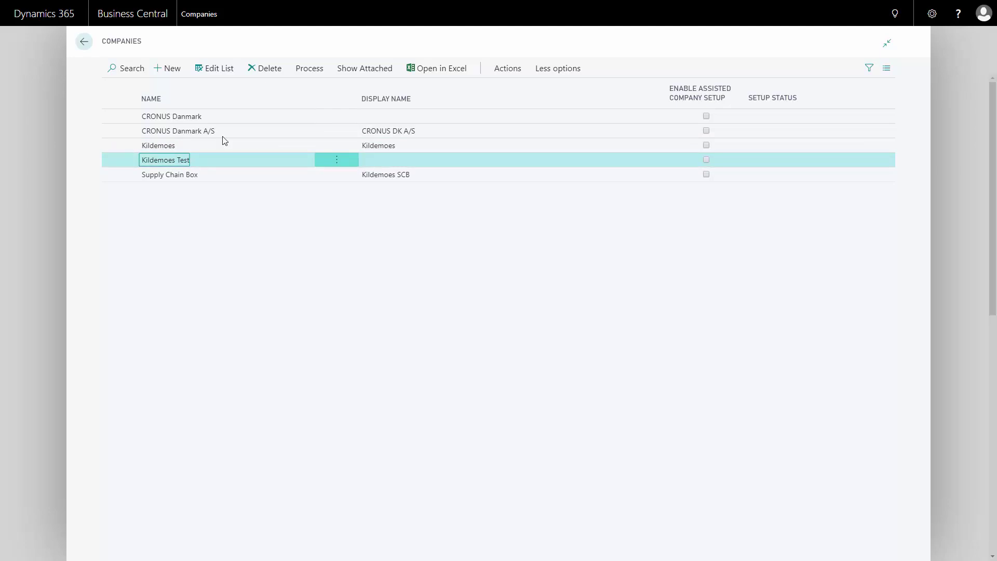
Delete Kildemoes Test, confirming both deletion prompts
click(270, 71)
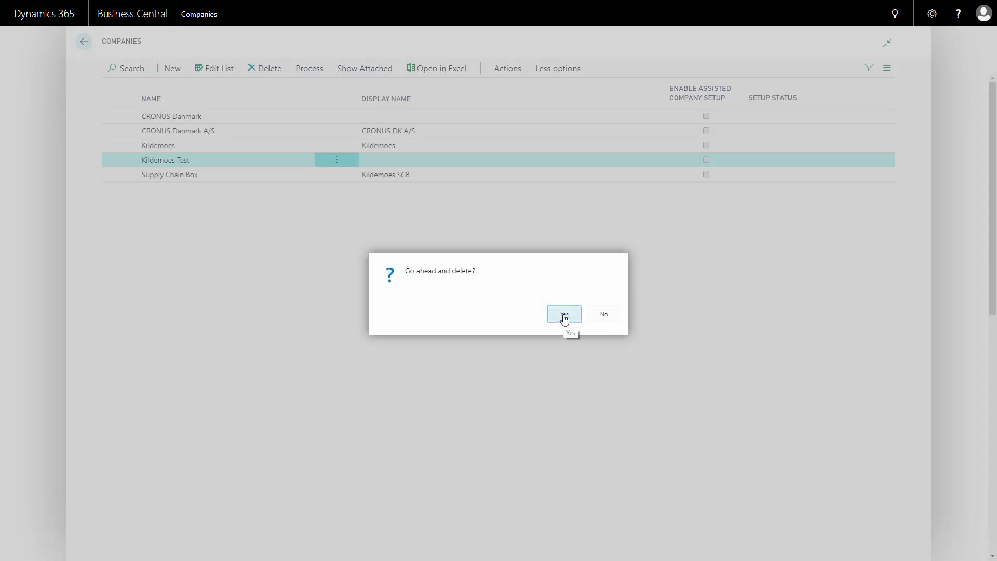
click(565, 315)
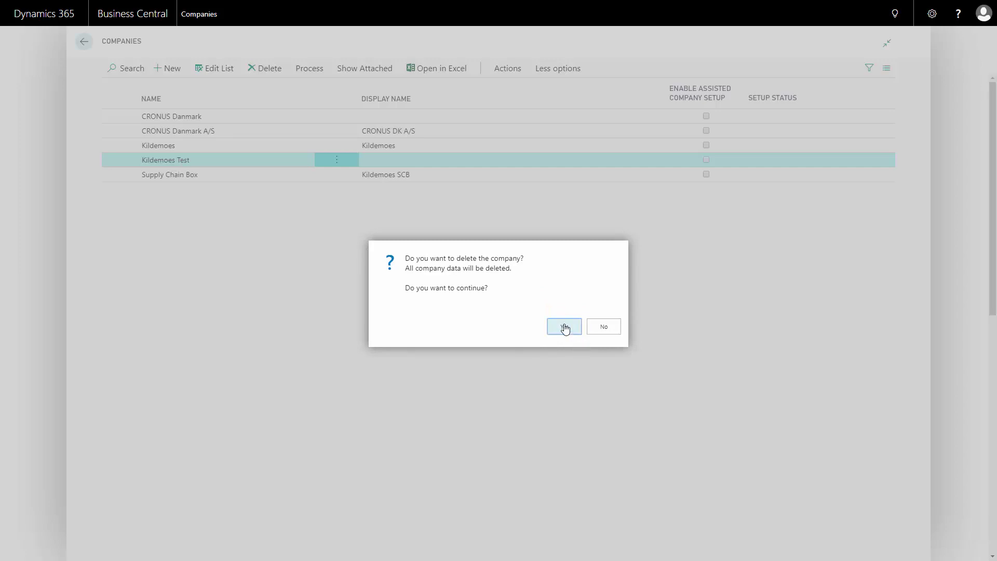
key(Return)
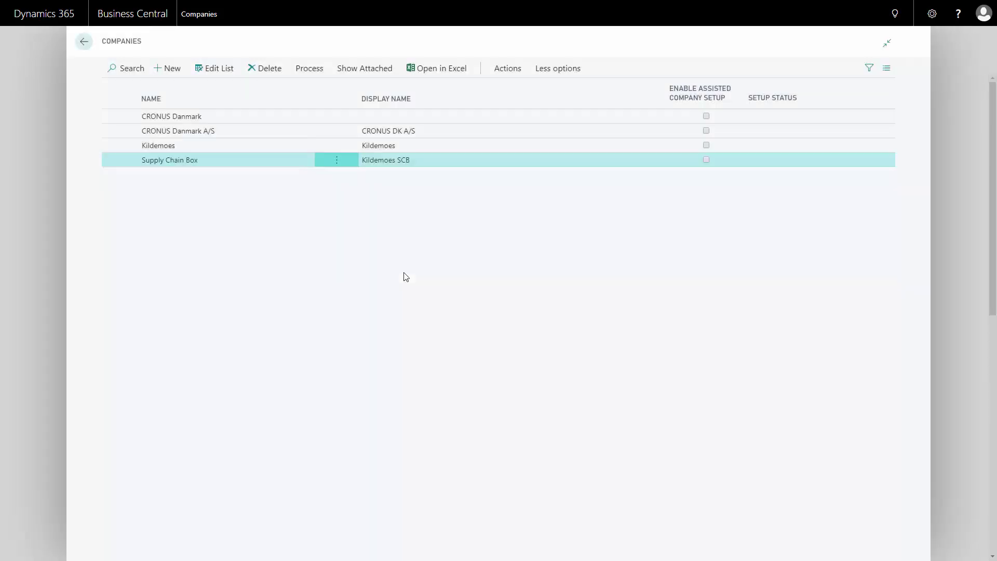